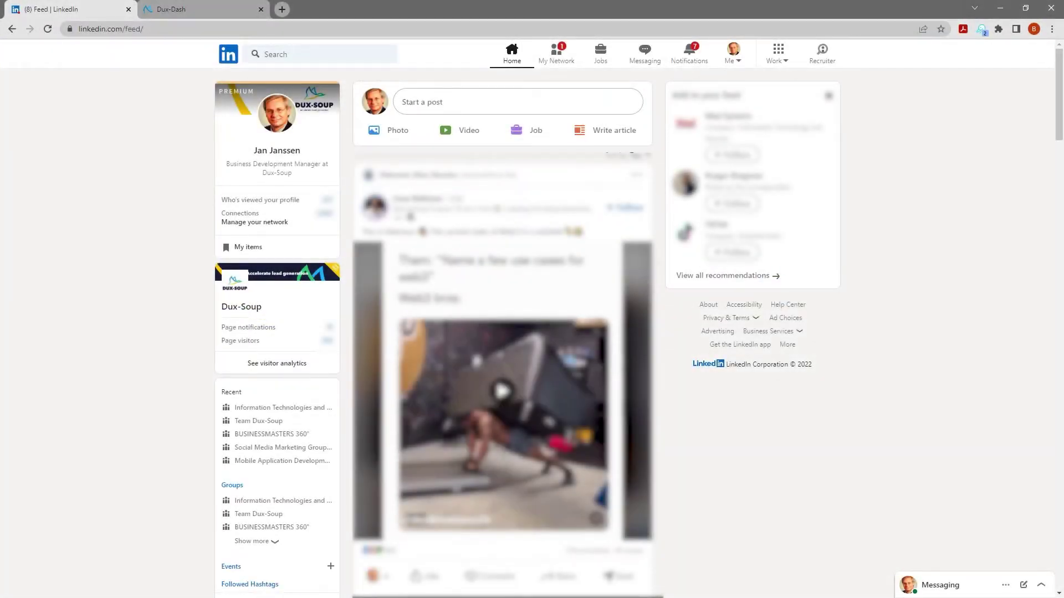
Step: Open the Dux-Soup Turbo extension panel from the LinkedIn feed toolbar
click(982, 29)
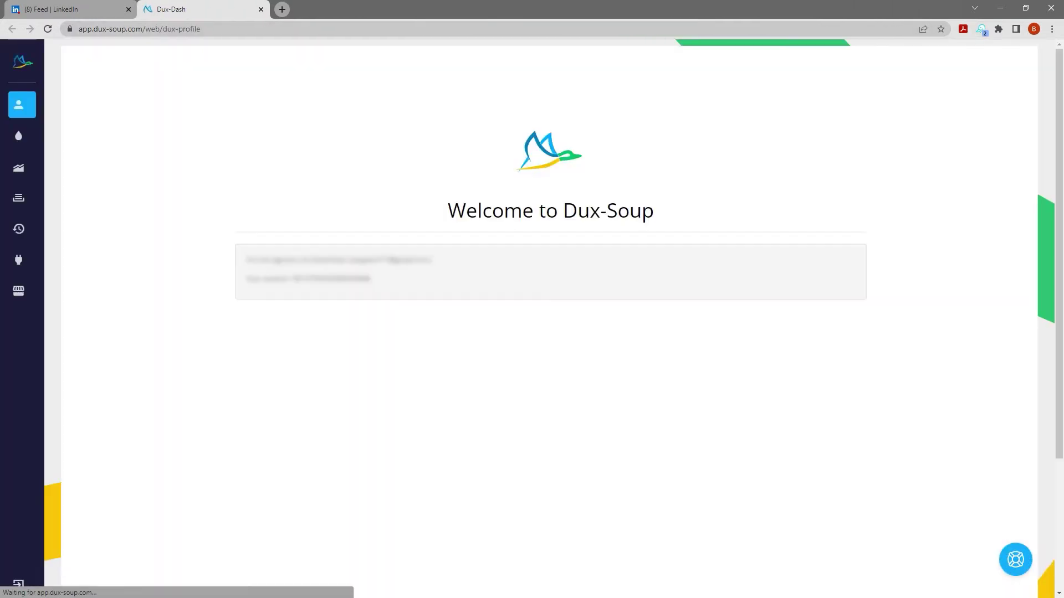
mouse_move(60, 165)
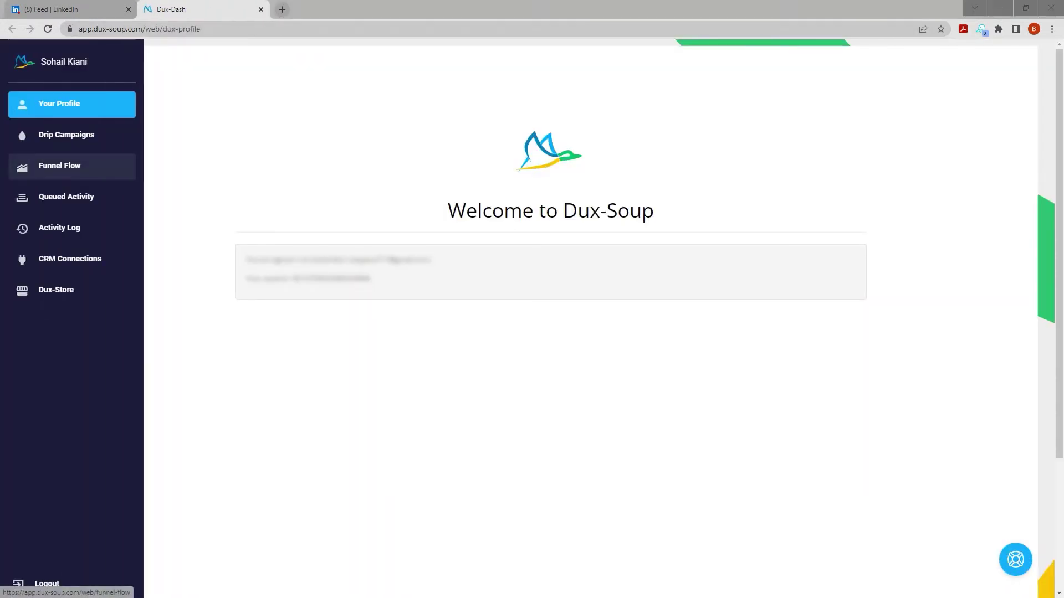
Step: Go to the Your Profile page in the Dux-Dash sidebar to view the welcome screen
click(59, 104)
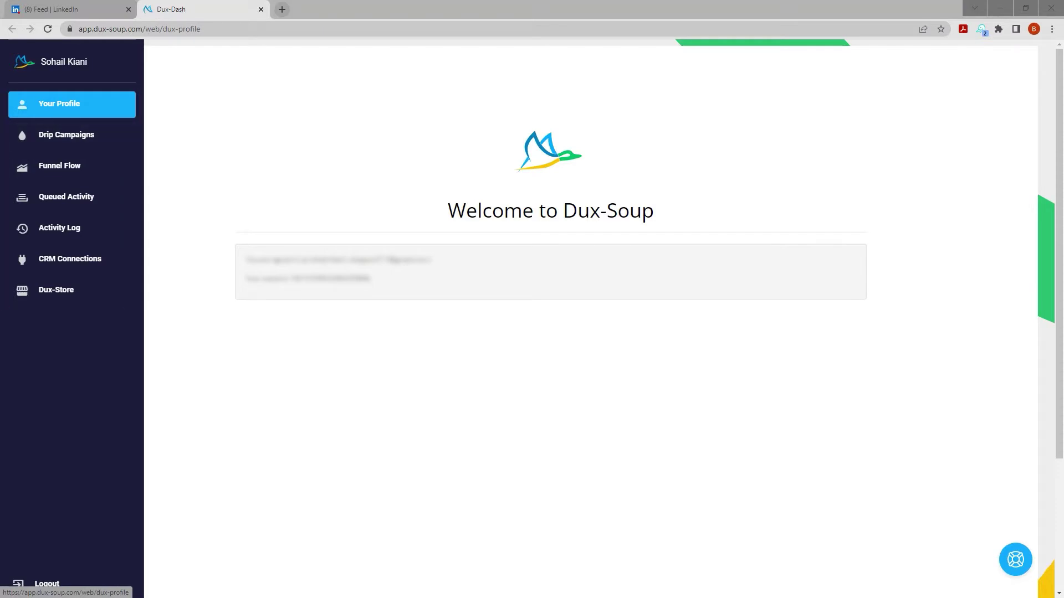
click(59, 104)
Step: Go to the Drip Campaigns page in the Dux-Dash sidebar
click(67, 134)
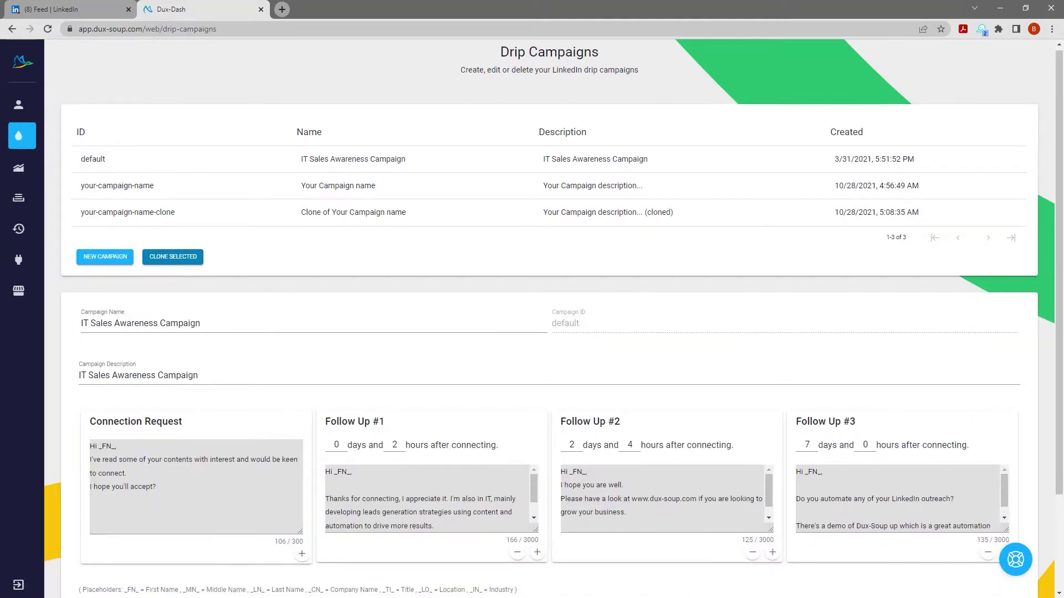
scroll(549, 333, down, 1)
scroll(549, 332, down, 2)
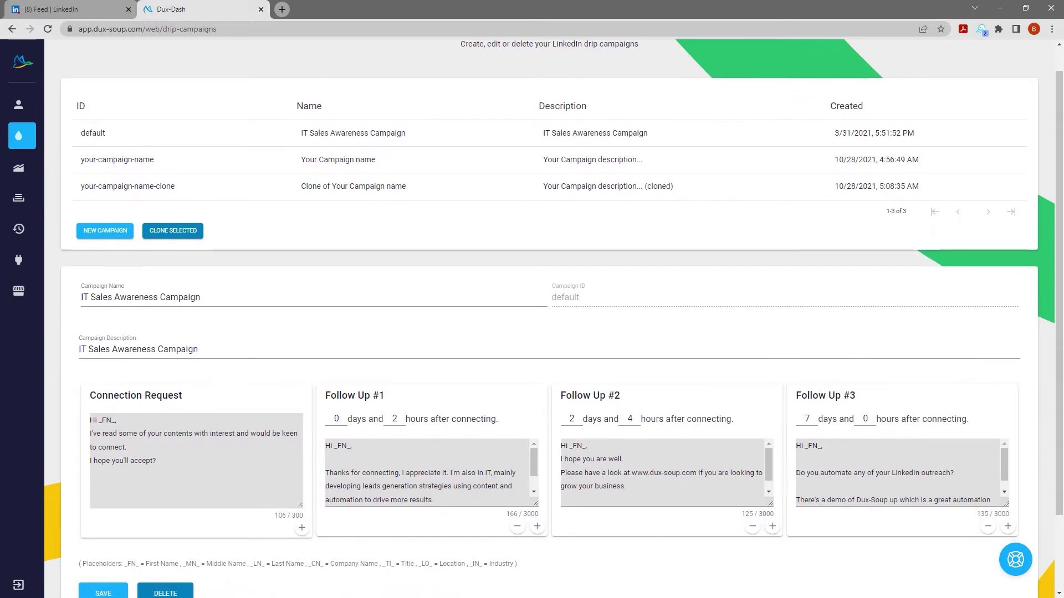
scroll(549, 332, down, 2)
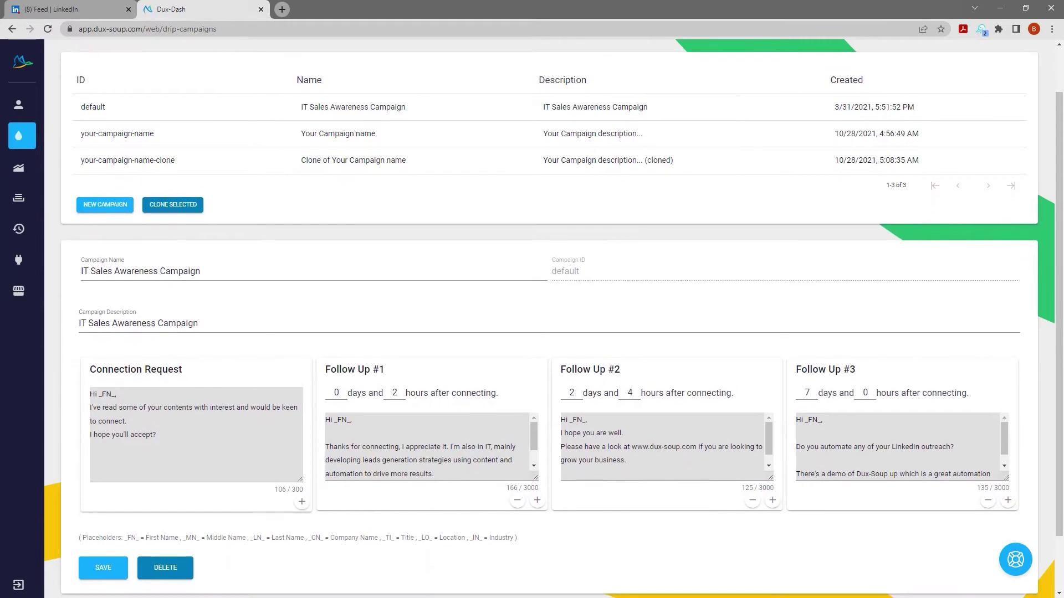
scroll(548, 333, down, 2)
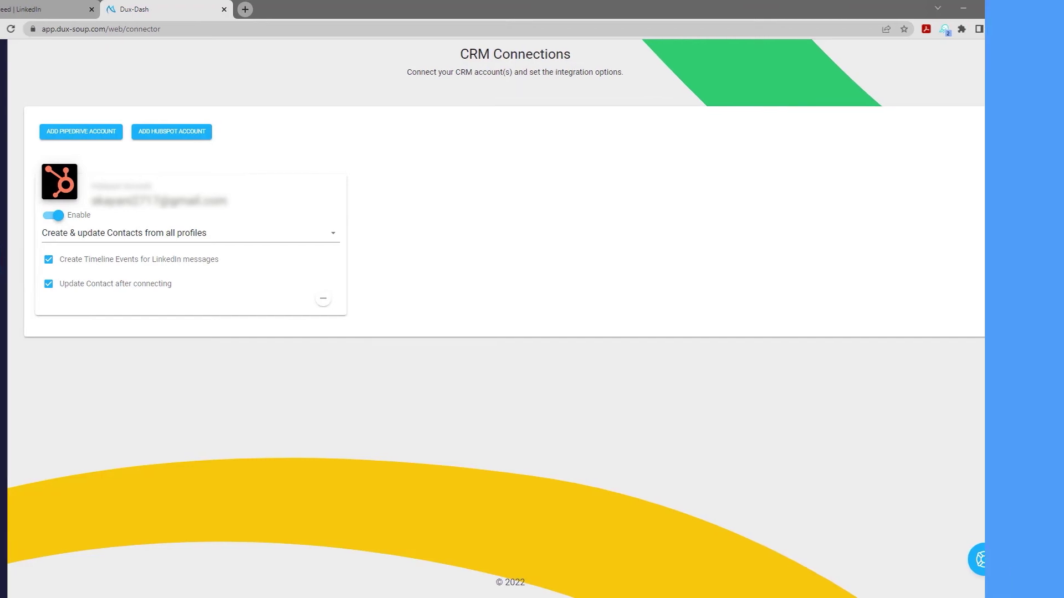
scroll(527, 346, down, 1)
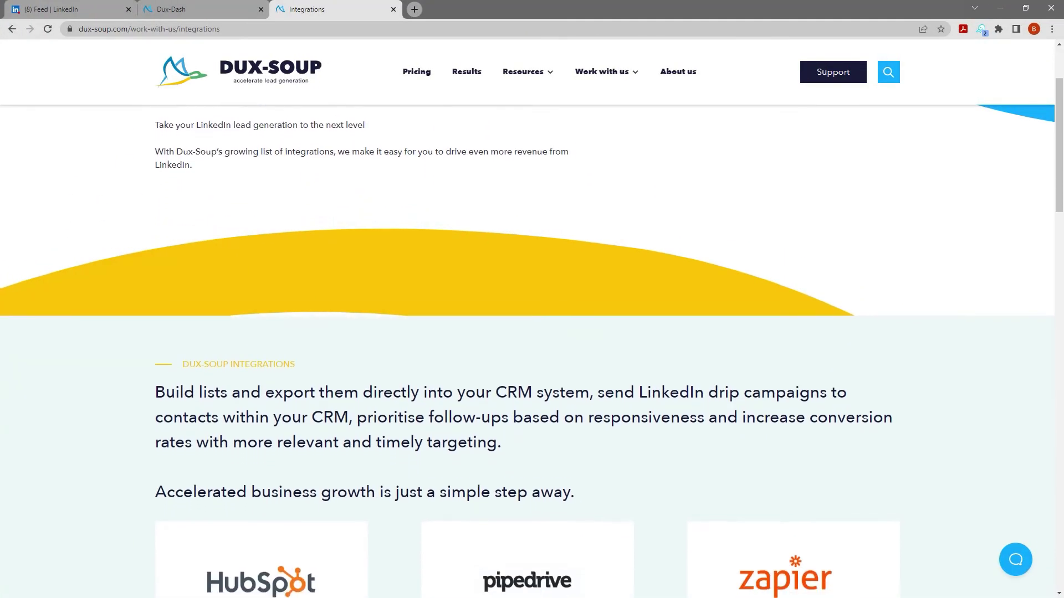
scroll(527, 345, down, 1)
scroll(527, 345, down, 1)
scroll(527, 345, down, 1)
scroll(528, 345, down, 1)
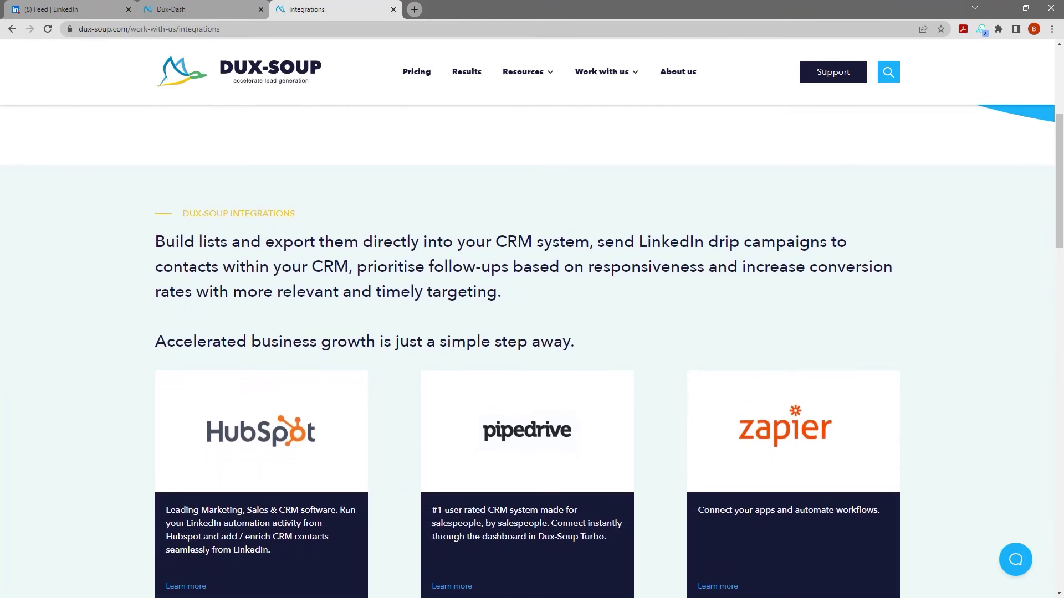
scroll(526, 345, down, 1)
scroll(526, 345, down, 1)
scroll(527, 345, down, 1)
scroll(526, 345, down, 1)
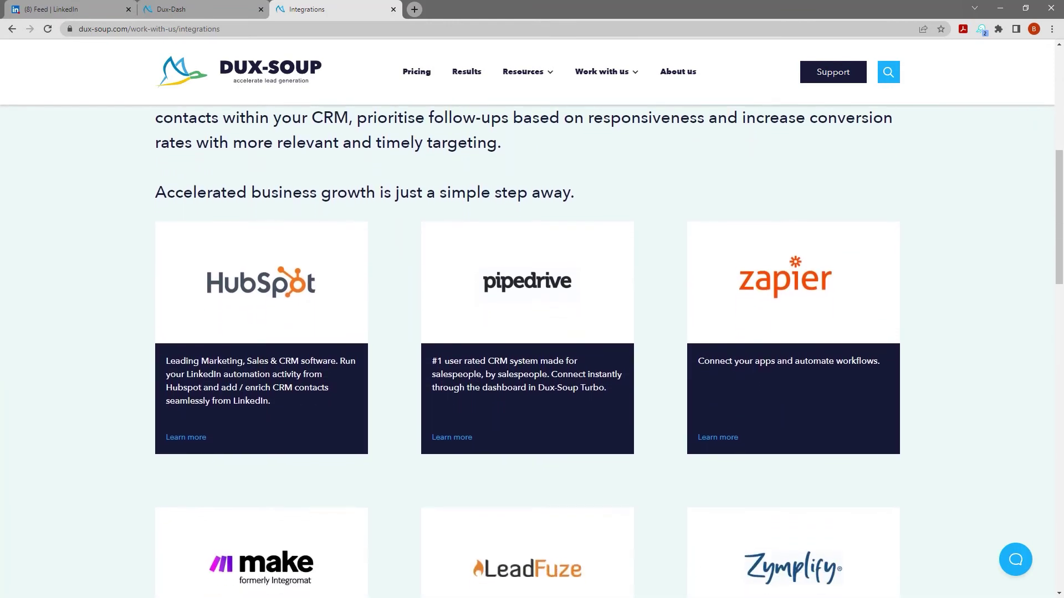
scroll(527, 344, down, 1)
scroll(526, 345, down, 1)
scroll(527, 346, down, 1)
scroll(528, 345, down, 1)
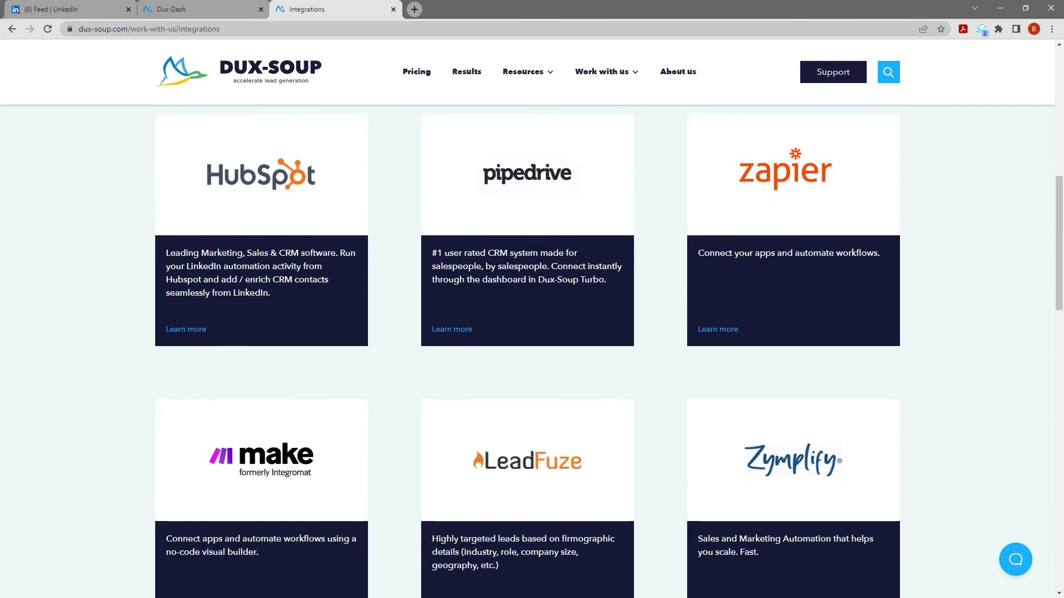
scroll(527, 345, down, 1)
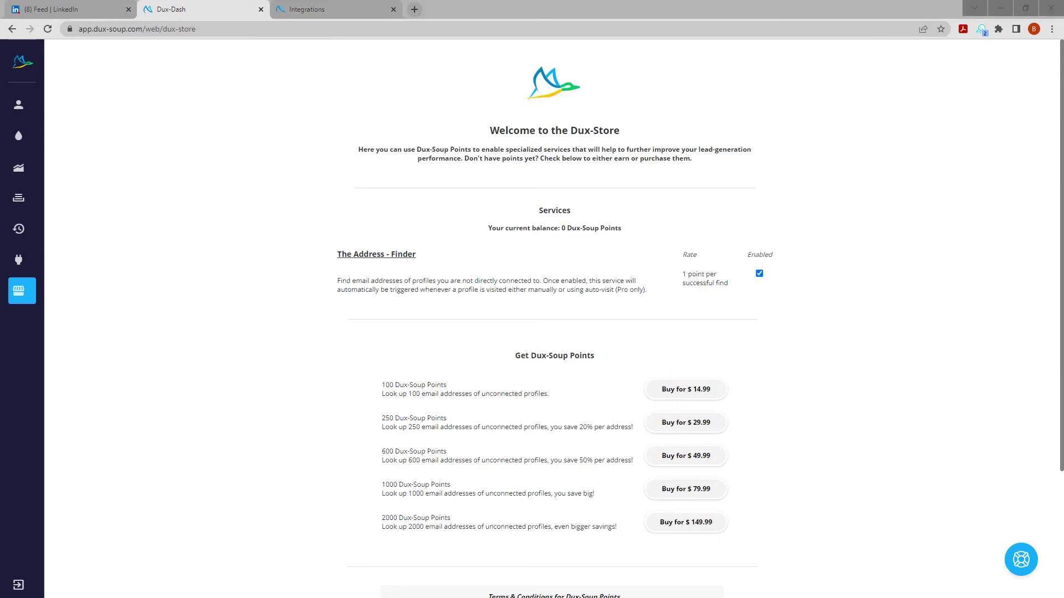
Step: Bring up Instant Answers with the lifebuoy button at the Dux-Store's bottom right
click(1021, 560)
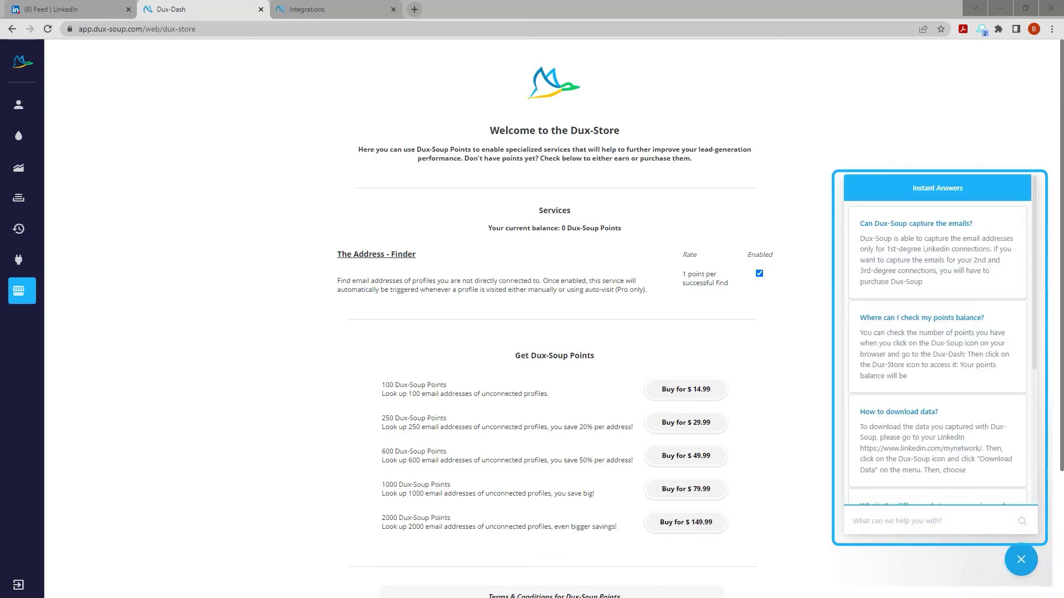
scroll(555, 333, down, 1)
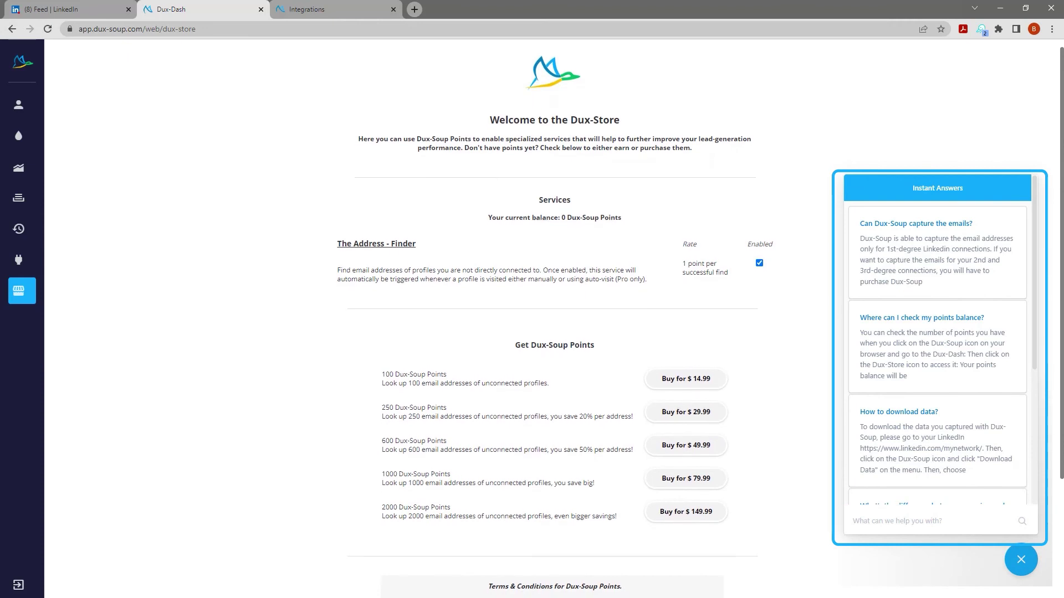
scroll(555, 333, down, 1)
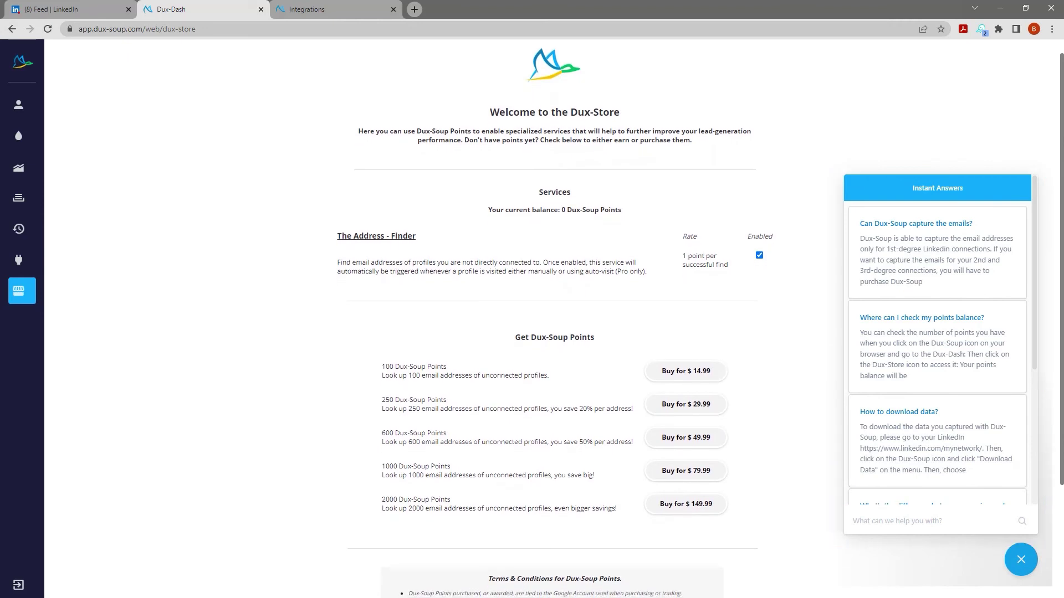